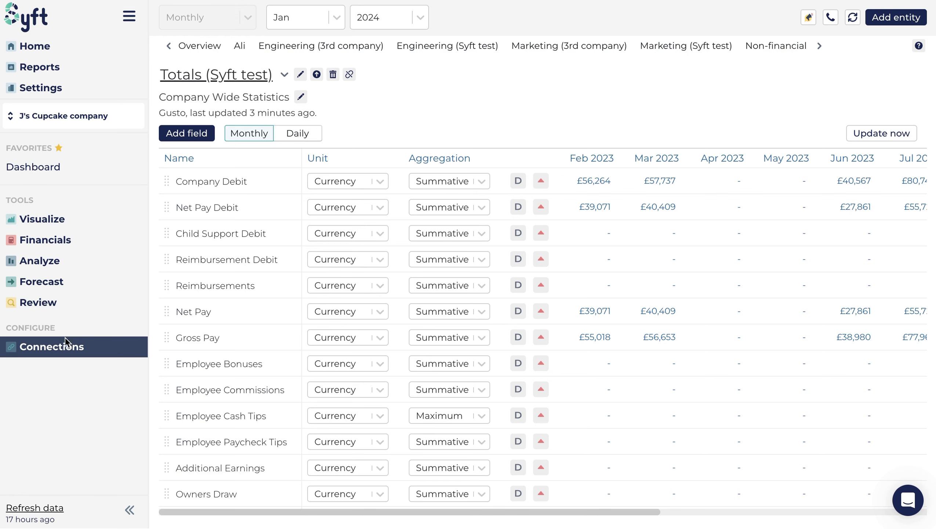
From the Connections overview, start a new connection and show the Payroll data sources
{"action": "left_click", "coordinate": [54, 352]}
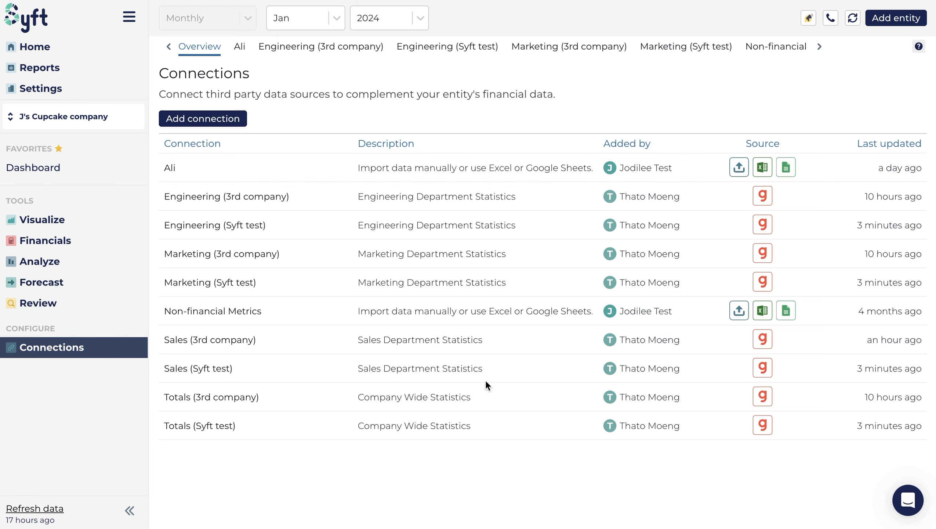
{"action": "left_click", "coordinate": [218, 119]}
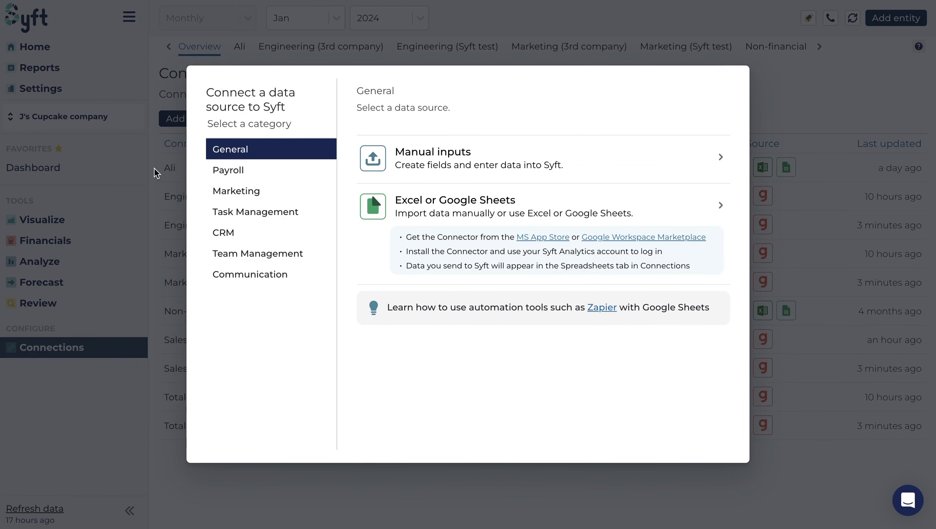
{"action": "left_click", "coordinate": [226, 171]}
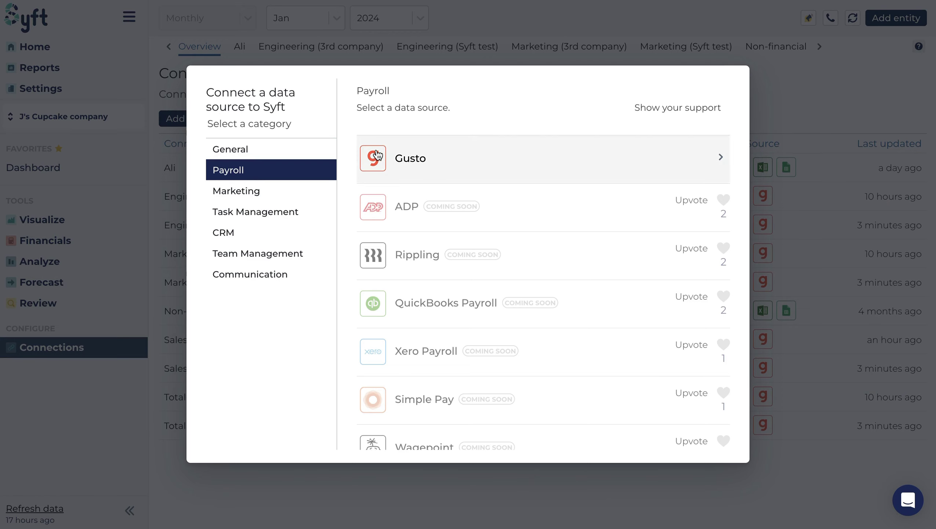
Select Gusto as the payroll source for the new connection
{"action": "left_click", "coordinate": [406, 166]}
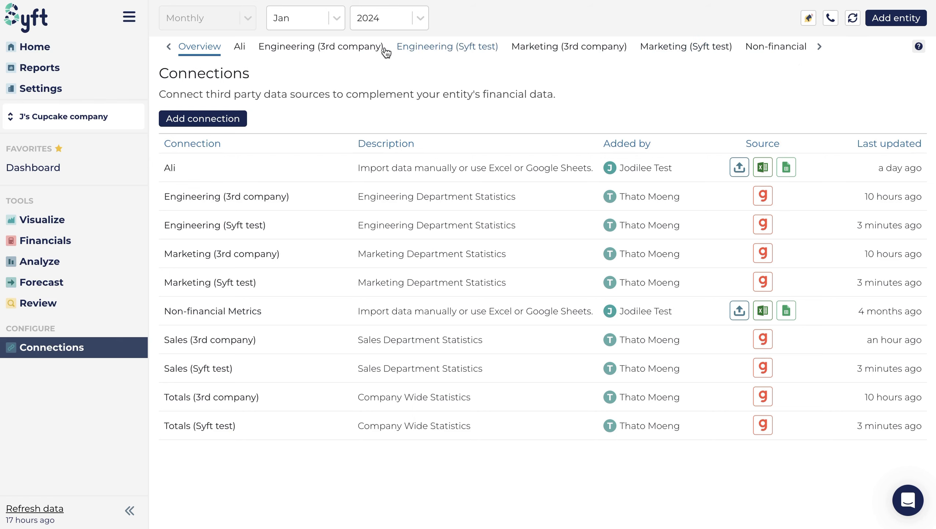
Switch to the Engineering (3rd company) connection to view its Gusto fields
{"action": "left_click", "coordinate": [327, 54]}
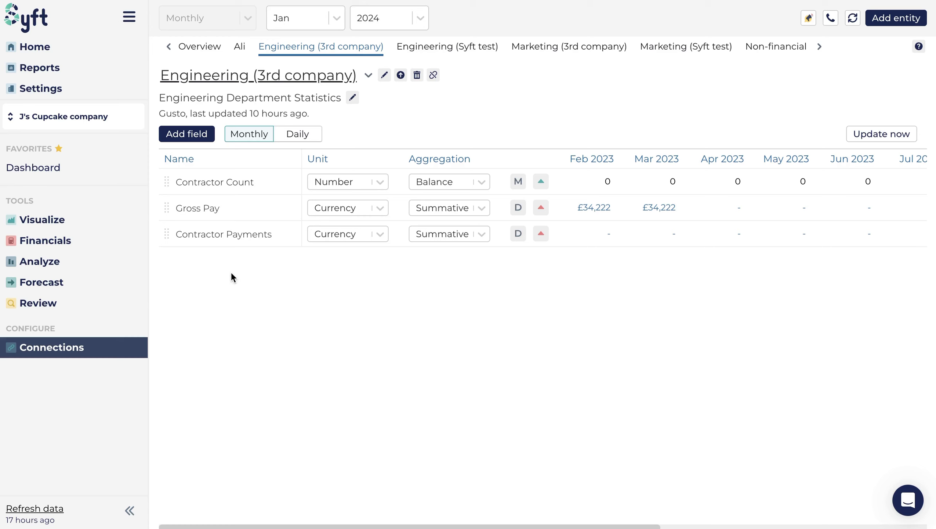
Add the Gusto Employee Count field to Engineering (3rd company), showing a monthly value of 6
{"action": "left_click", "coordinate": [184, 136]}
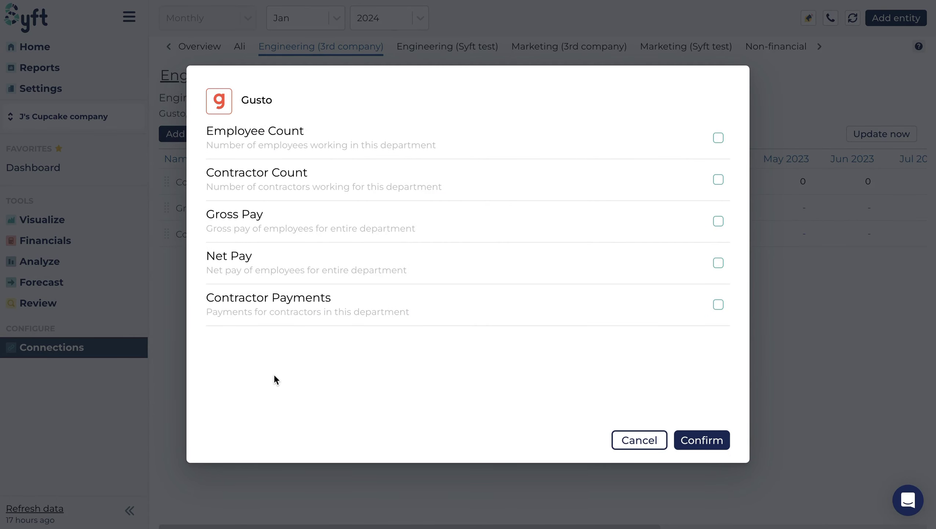
{"action": "left_click", "coordinate": [265, 132]}
{"action": "left_click", "coordinate": [700, 441]}
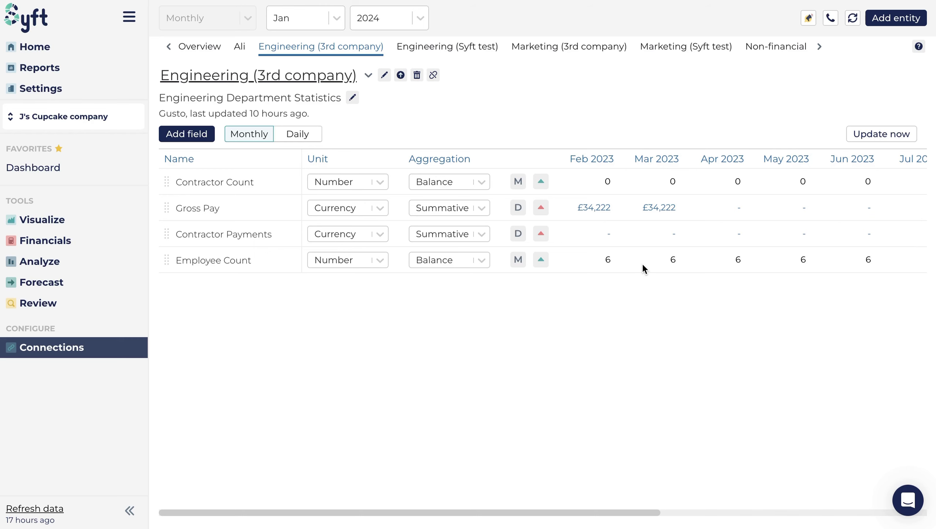
{"action": "scroll", "coordinate": [642, 263], "scroll_direction": "right", "scroll_amount": 2}
{"action": "scroll", "coordinate": [642, 263], "scroll_direction": "right", "scroll_amount": 3}
{"action": "scroll", "coordinate": [642, 263], "scroll_direction": "right", "scroll_amount": 3}
{"action": "scroll", "coordinate": [642, 264], "scroll_direction": "left", "scroll_amount": 8}
{"action": "left_click", "coordinate": [350, 186]}
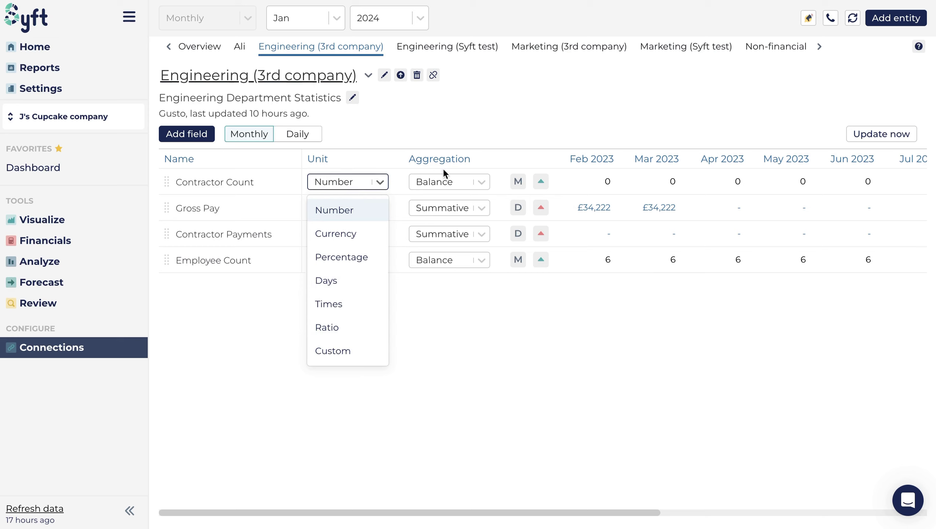
{"action": "left_click", "coordinate": [460, 181]}
{"action": "left_click", "coordinate": [461, 181]}
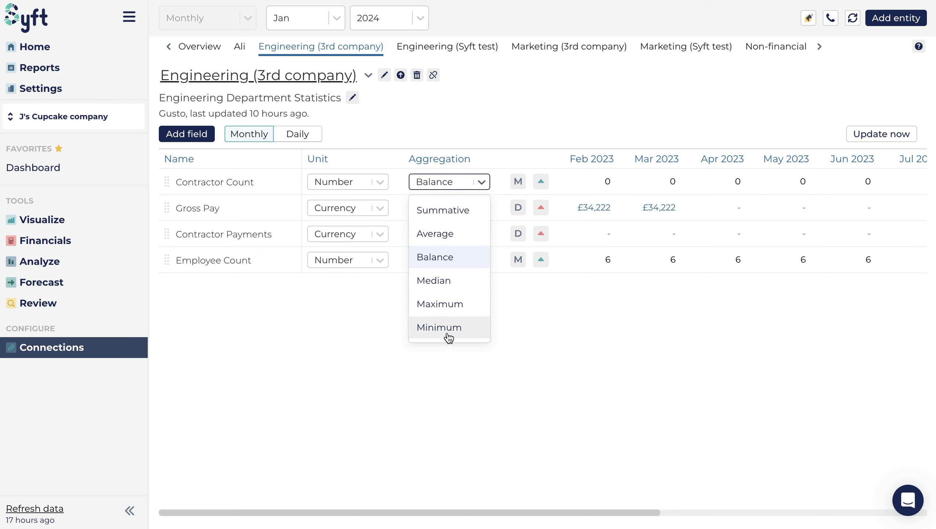
{"action": "left_click", "coordinate": [512, 308]}
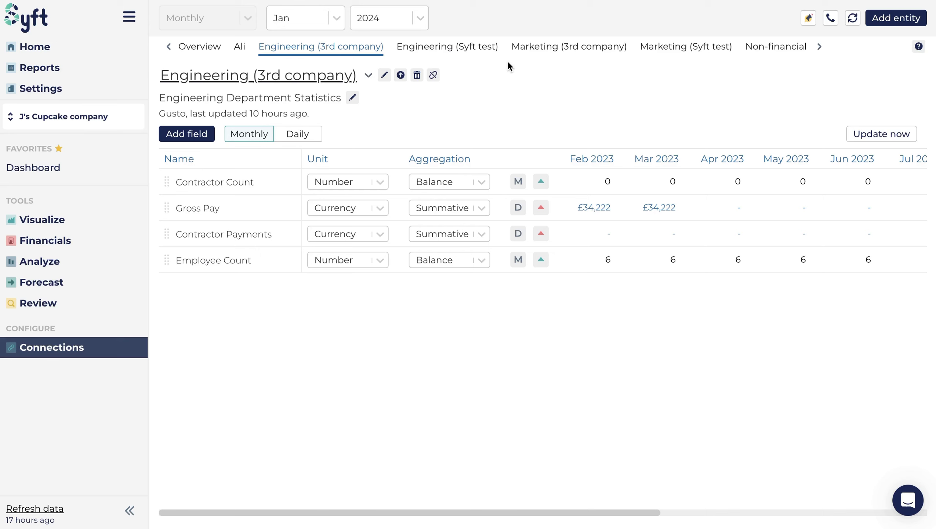
Switch to Totals (Syft test) and review Company Debit's aggregation options, leaving it Summative
{"action": "scroll", "coordinate": [539, 52], "scroll_direction": "right", "scroll_amount": 1}
{"action": "scroll", "coordinate": [540, 53], "scroll_direction": "right", "scroll_amount": 3}
{"action": "scroll", "coordinate": [543, 54], "scroll_direction": "right", "scroll_amount": 5}
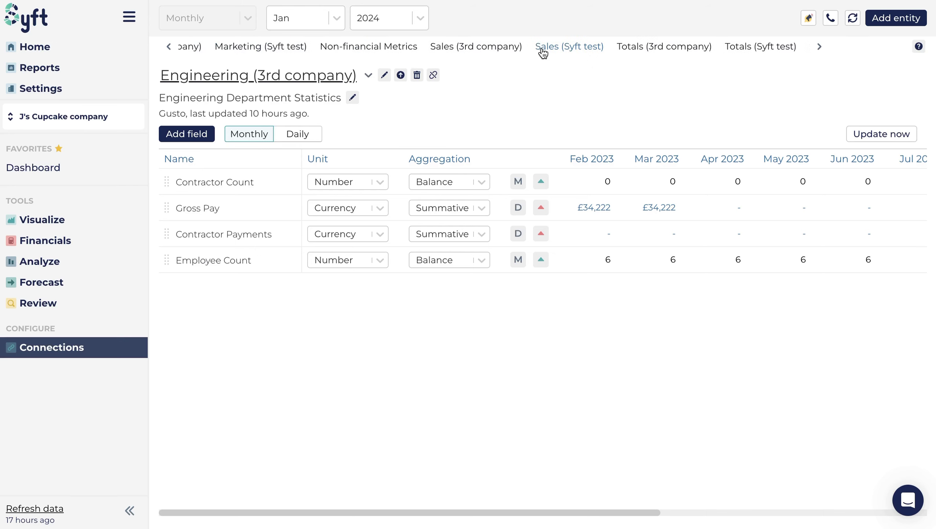
{"action": "left_click", "coordinate": [752, 51]}
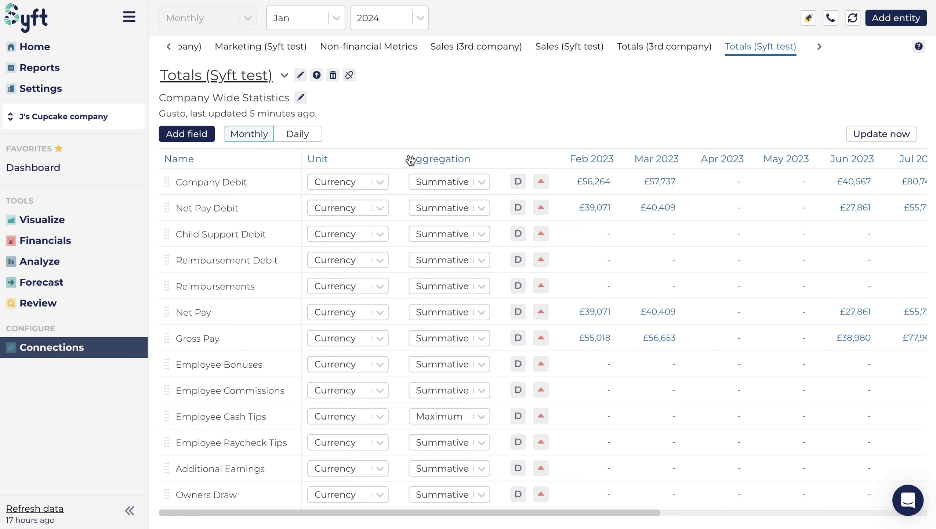
{"action": "left_click", "coordinate": [448, 185]}
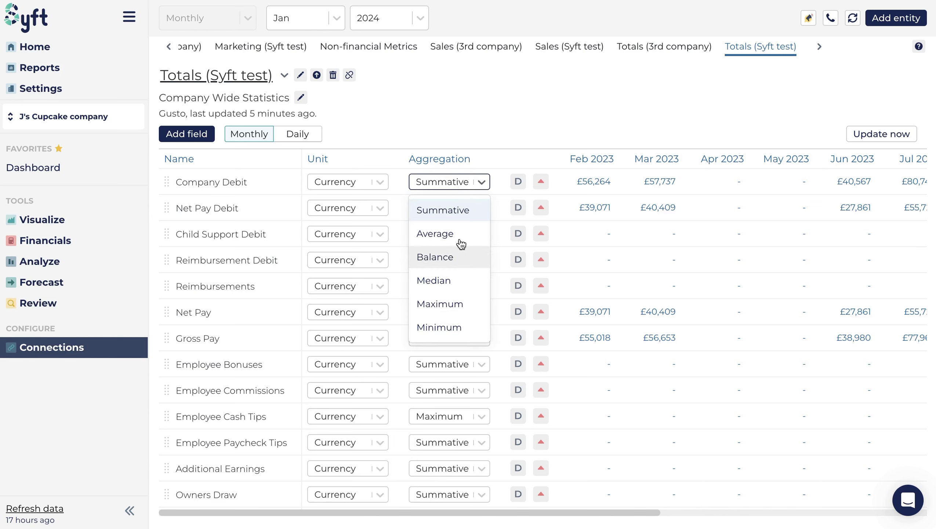
{"action": "left_click", "coordinate": [494, 107]}
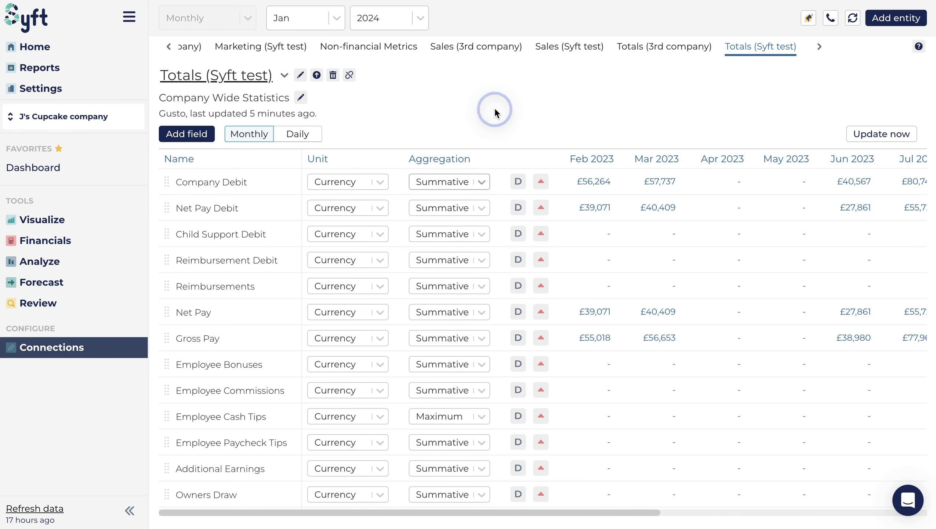
Select Benefits from the Gusto field list and confirm it for Totals (Syft test)
{"action": "left_click", "coordinate": [184, 132]}
{"action": "scroll", "coordinate": [287, 350], "scroll_direction": "down", "scroll_amount": 3}
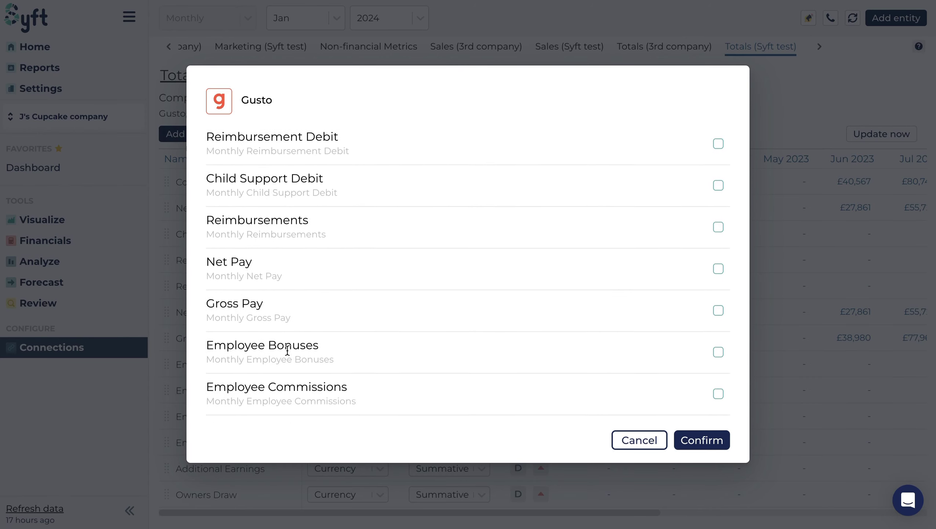
{"action": "scroll", "coordinate": [288, 354], "scroll_direction": "down", "scroll_amount": 2}
{"action": "scroll", "coordinate": [288, 354], "scroll_direction": "down", "scroll_amount": 4}
{"action": "scroll", "coordinate": [288, 355], "scroll_direction": "down", "scroll_amount": 4}
{"action": "scroll", "coordinate": [288, 355], "scroll_direction": "down", "scroll_amount": 4}
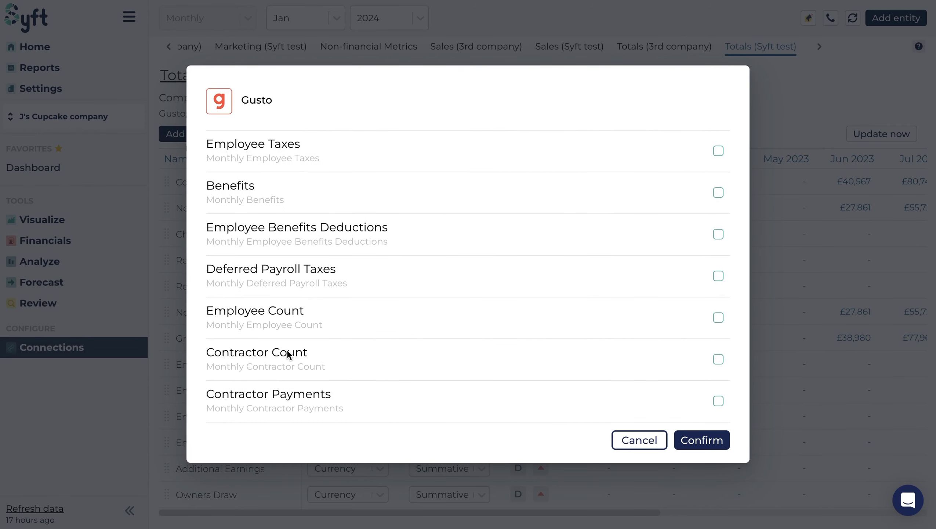
{"action": "scroll", "coordinate": [286, 351], "scroll_direction": "up", "scroll_amount": 1}
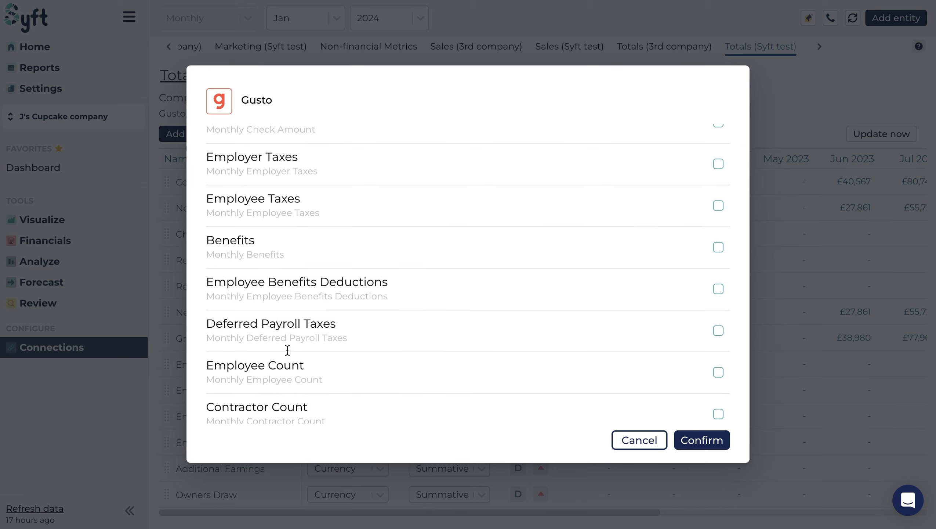
{"action": "left_click", "coordinate": [265, 250]}
{"action": "left_click", "coordinate": [692, 447]}
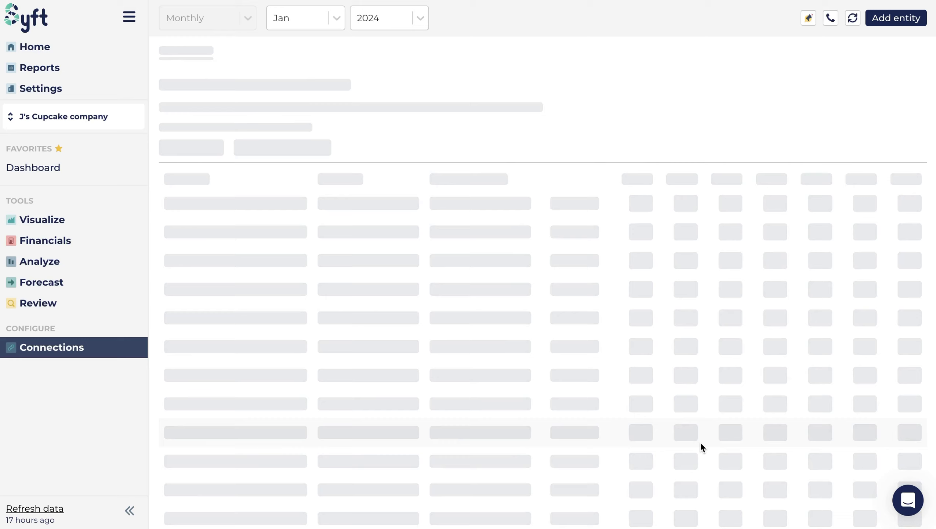
Change the Benefits field's aggregation from Average to Maximum
{"action": "scroll", "coordinate": [615, 380], "scroll_direction": "down", "scroll_amount": 3}
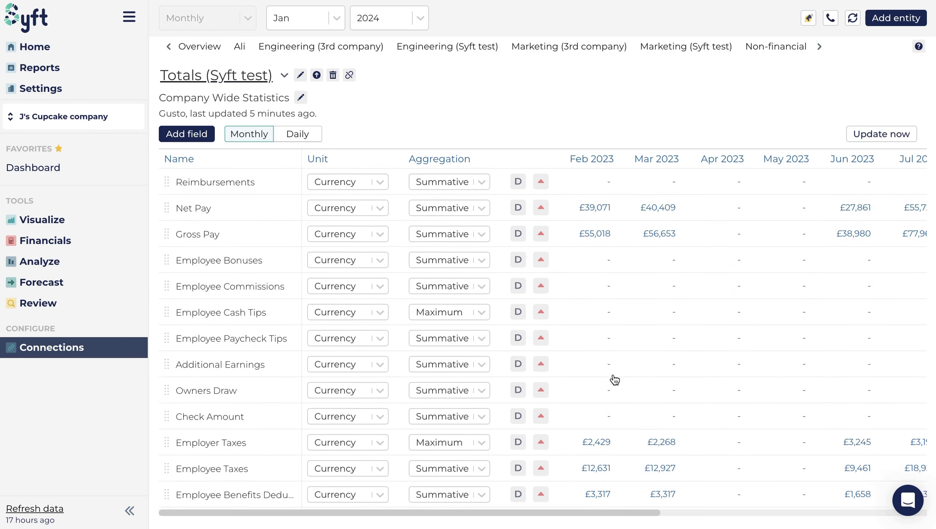
{"action": "scroll", "coordinate": [614, 380], "scroll_direction": "down", "scroll_amount": 2}
{"action": "scroll", "coordinate": [614, 378], "scroll_direction": "down", "scroll_amount": 2}
{"action": "scroll", "coordinate": [612, 376], "scroll_direction": "down", "scroll_amount": 2}
{"action": "scroll", "coordinate": [613, 373], "scroll_direction": "up", "scroll_amount": 1}
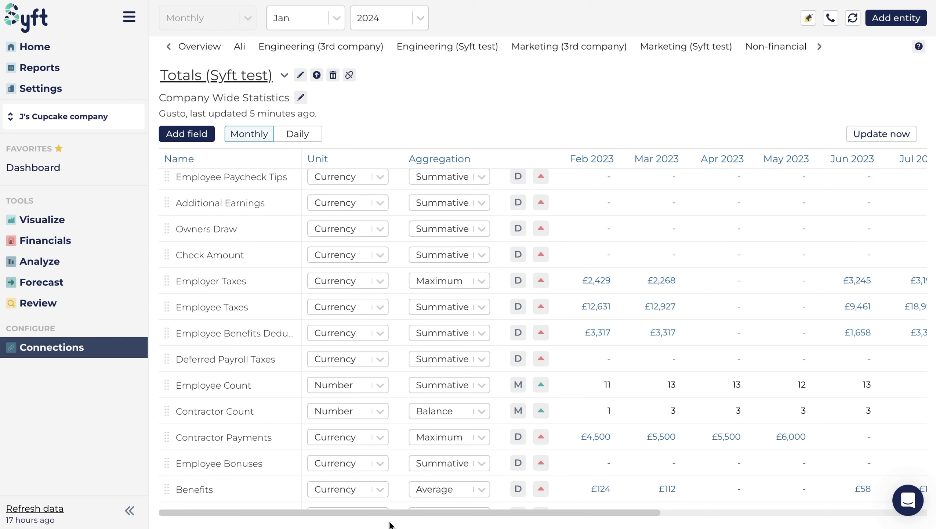
{"action": "left_click", "coordinate": [467, 493]}
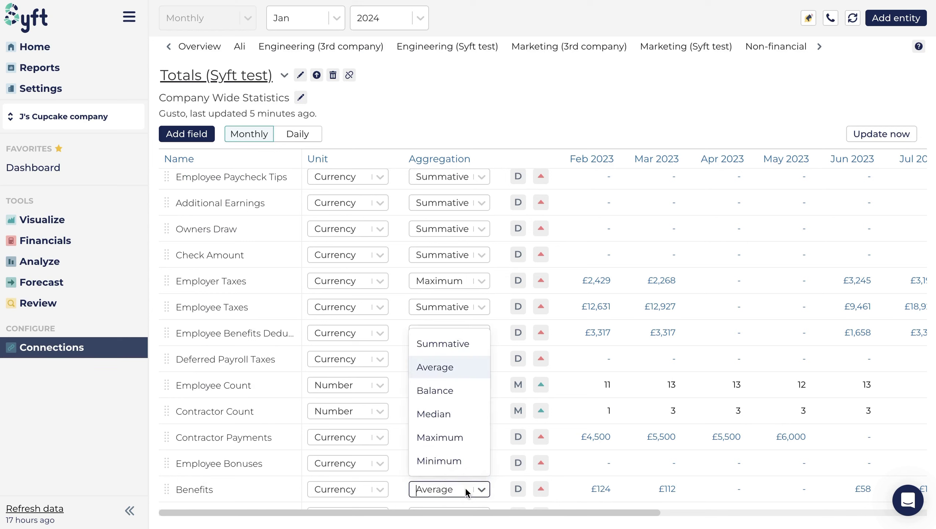
{"action": "left_click", "coordinate": [458, 440]}
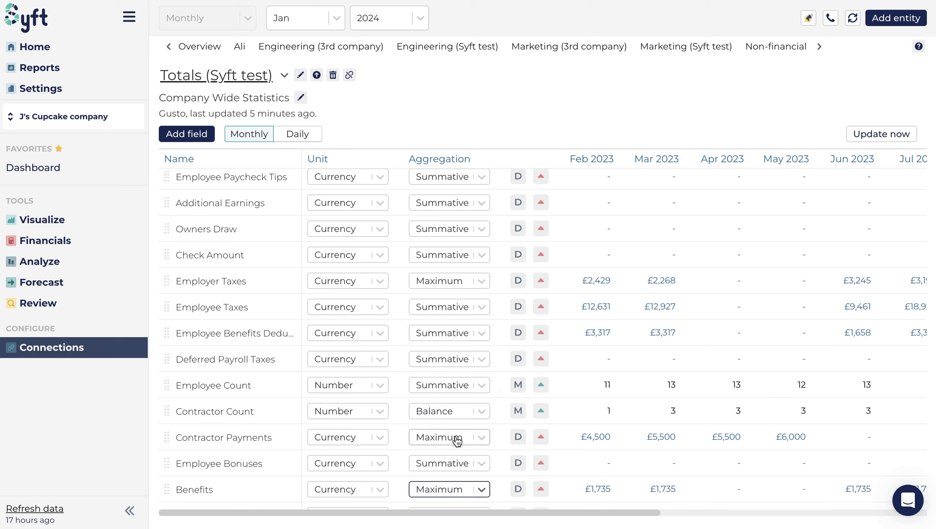